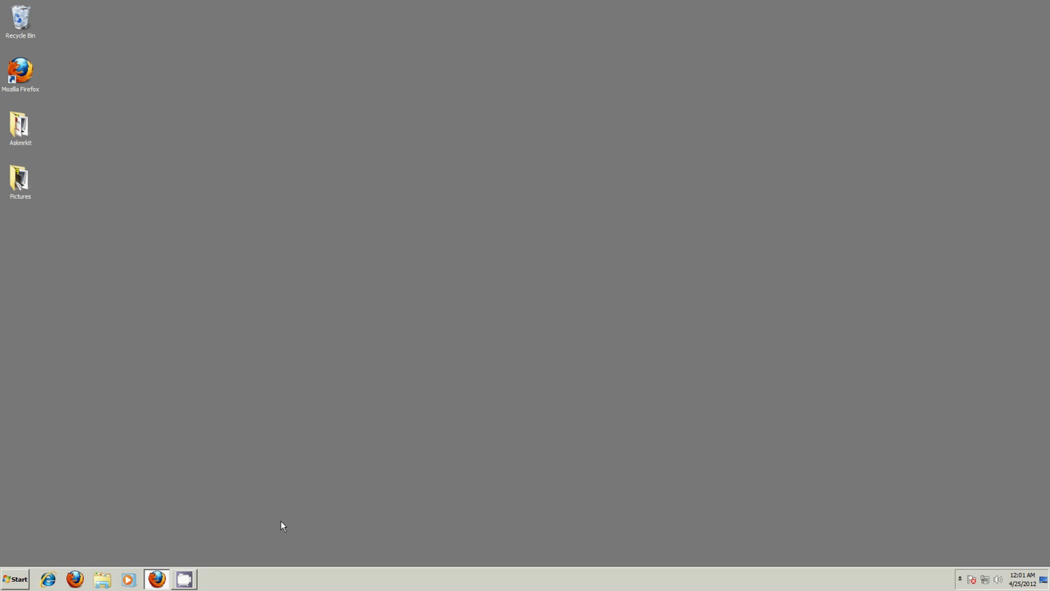
# Open the Start menu and bring up the Computer entry's shortcut menu
pyautogui.moveTo(31, 588)
pyautogui.click(11, 583)
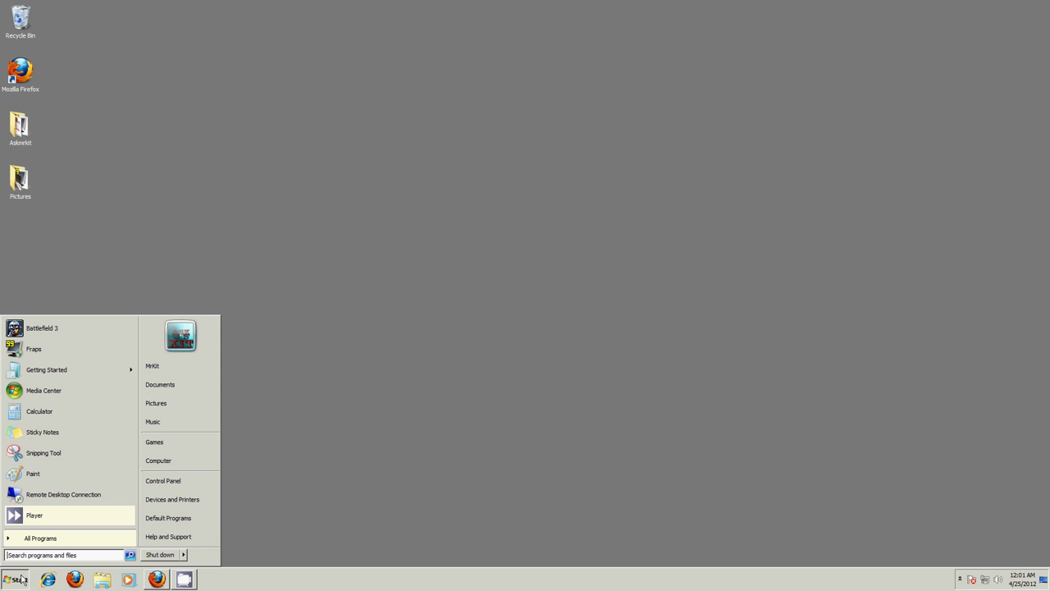
pyautogui.rightClick(177, 463)
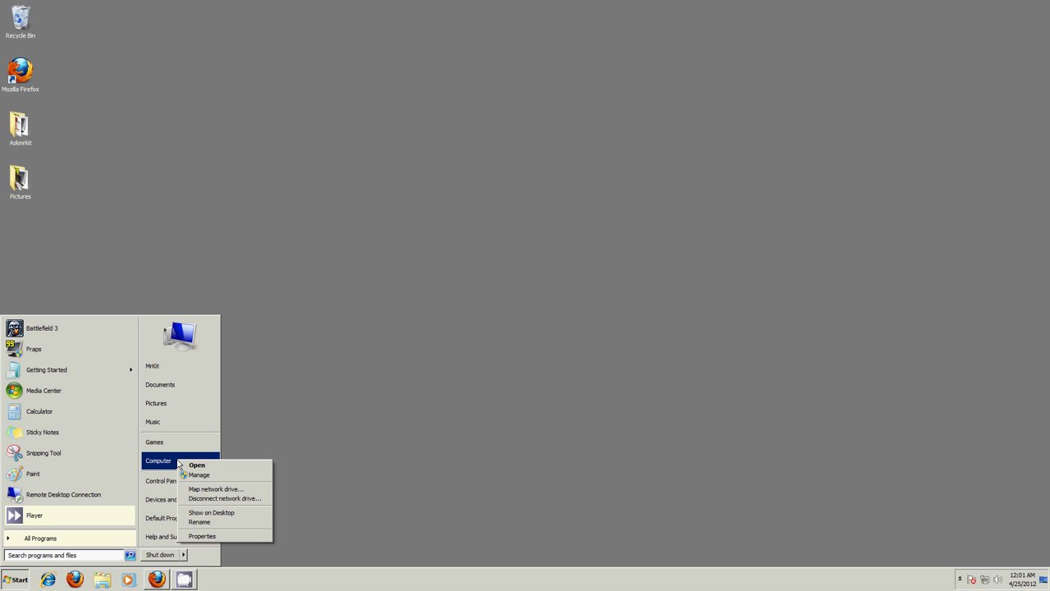
# Choose Properties to open the System window showing Windows 7 Ultimate and 3.00 GB RAM
pyautogui.click(220, 537)
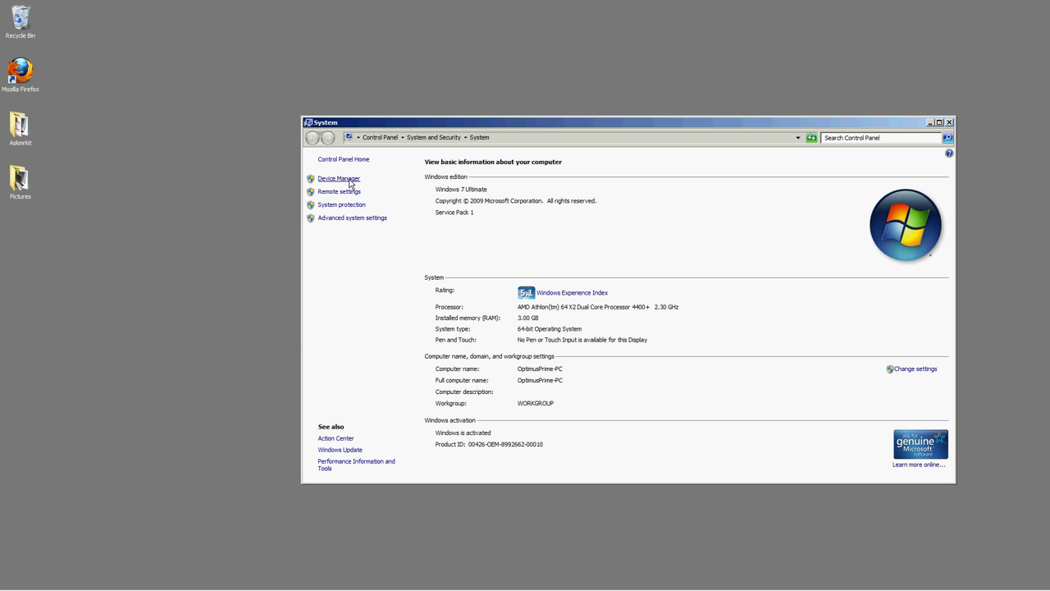
# Open Device Manager and expand Computer, Disk drives, Display adapters, DVD/CD-ROM and Human Interface Devices
pyautogui.click(351, 181)
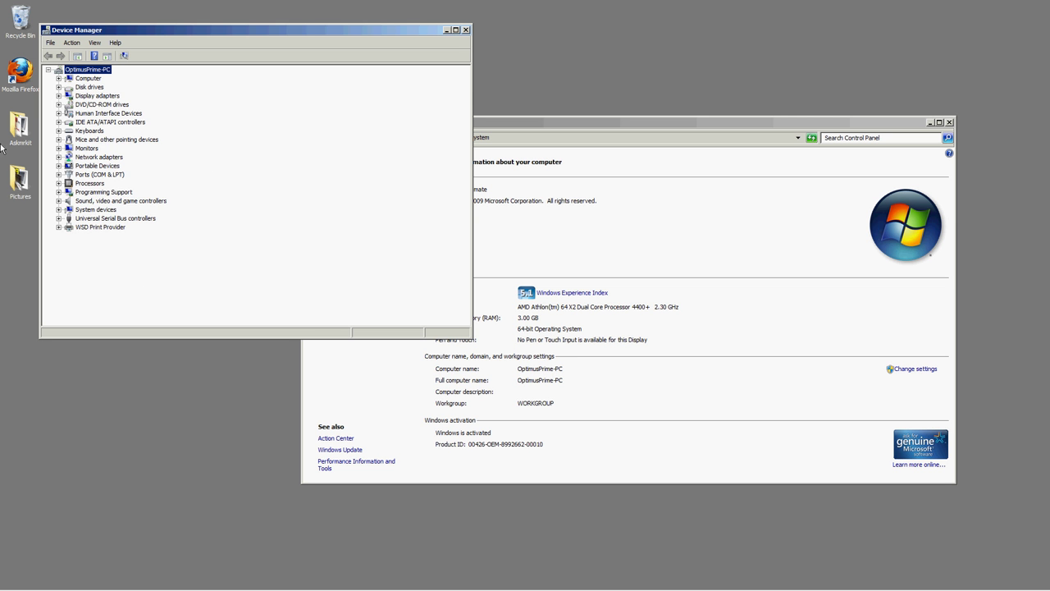
pyautogui.click(58, 78)
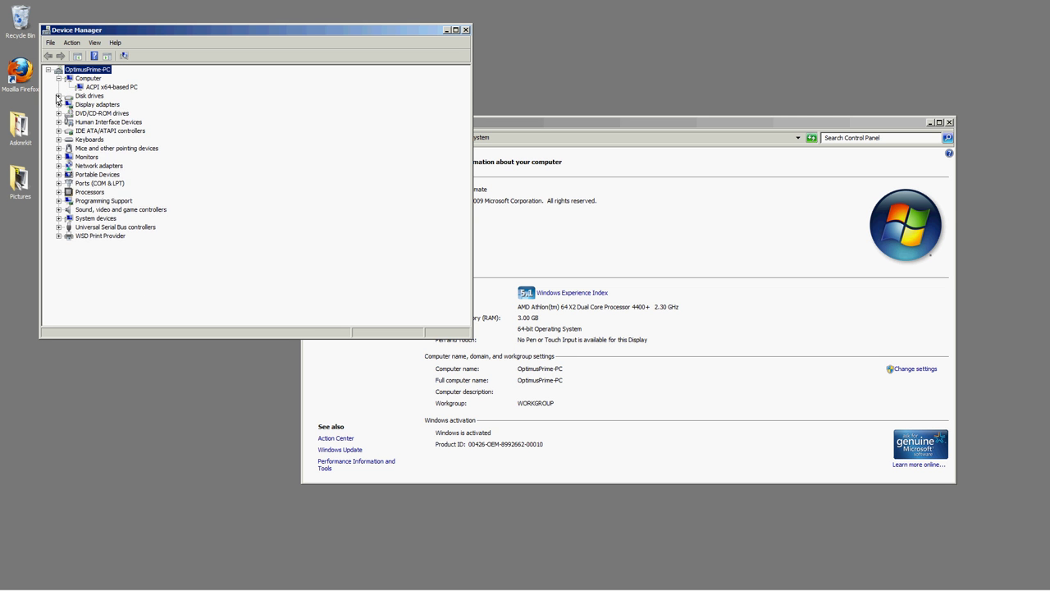
pyautogui.click(59, 96)
pyautogui.click(58, 121)
pyautogui.click(59, 139)
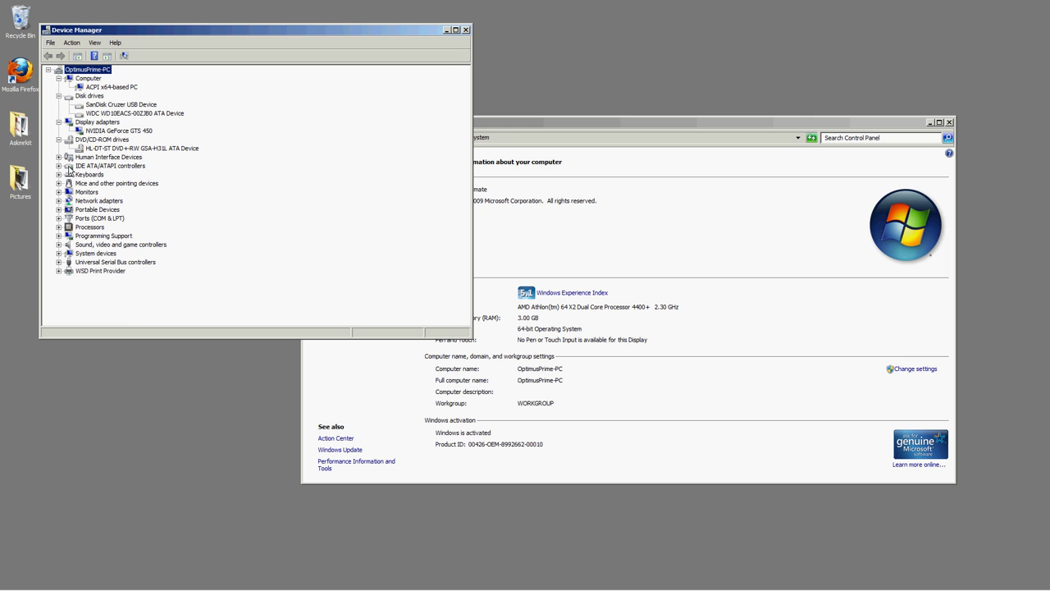
pyautogui.click(59, 157)
pyautogui.click(59, 156)
# Check Mice, Monitors, Network adapters (Realtek PCIe GBE Family Controller), Portable Devices and Processors
pyautogui.click(111, 183)
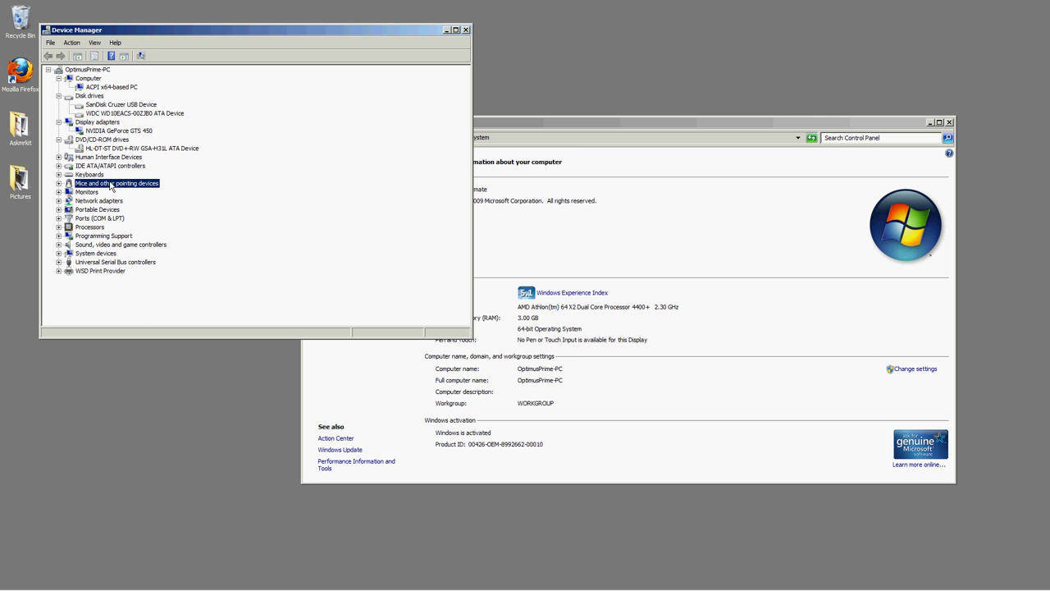
pyautogui.click(59, 192)
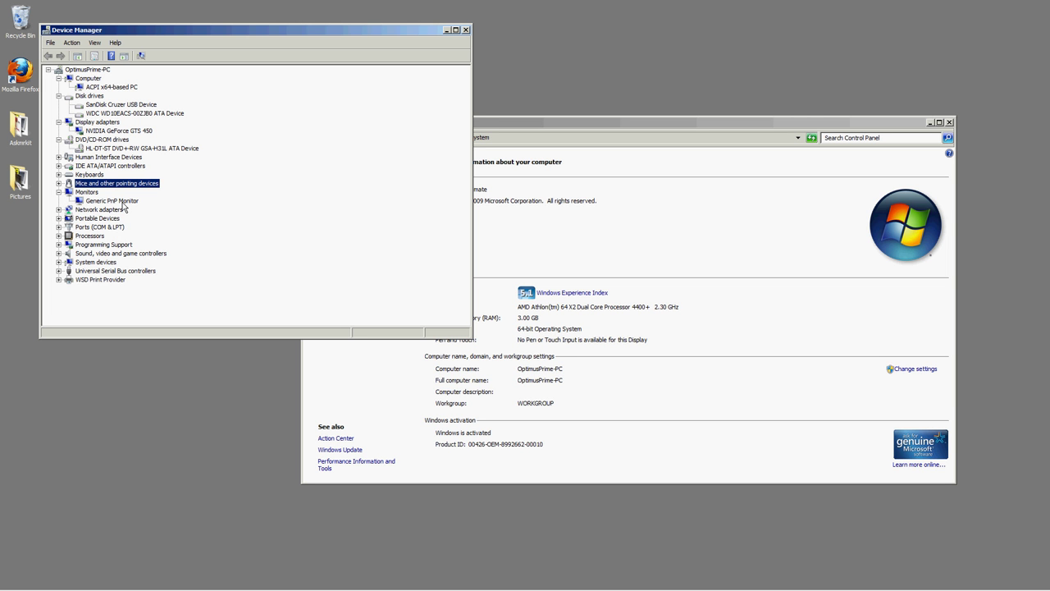
pyautogui.click(59, 209)
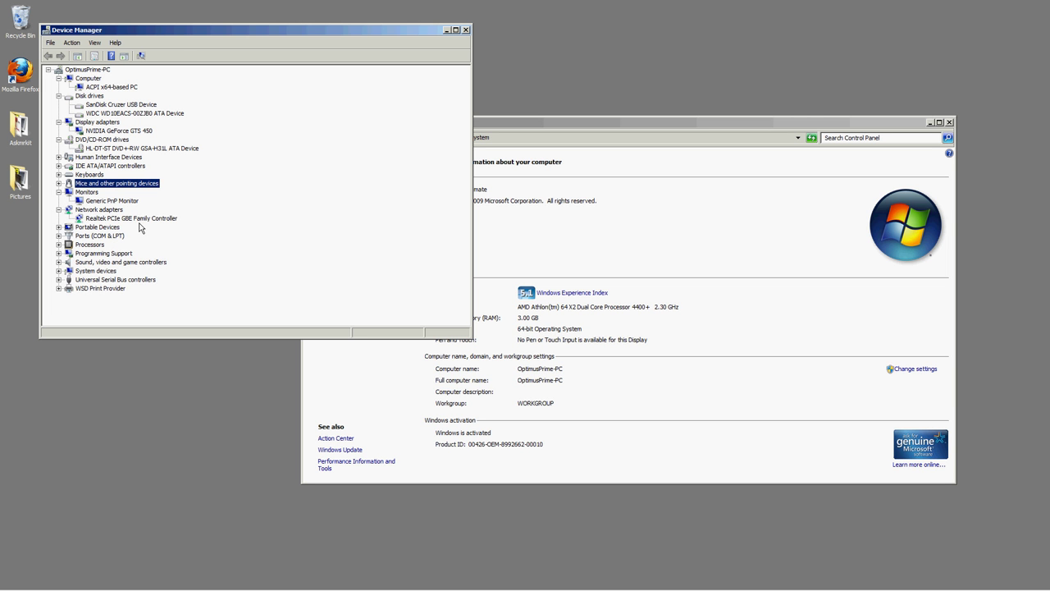
pyautogui.click(140, 220)
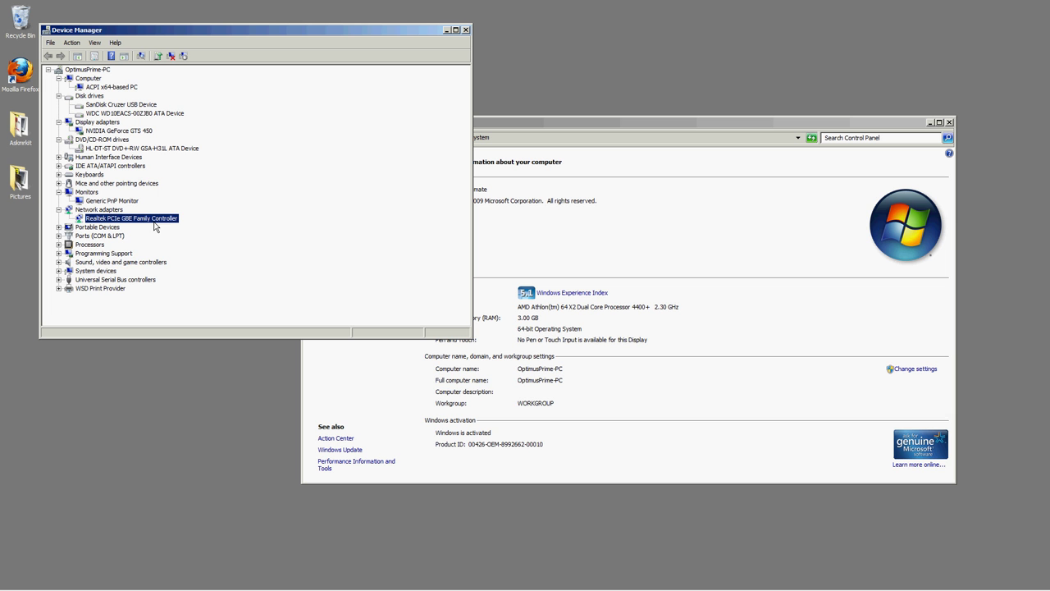
pyautogui.click(58, 228)
pyautogui.click(58, 227)
pyautogui.click(59, 246)
pyautogui.click(60, 245)
# Select the NVIDIA GeForce GTS 450 card, then collapse Computer, Disk drives, DVD/CD-ROM and Display adapters
pyautogui.click(82, 132)
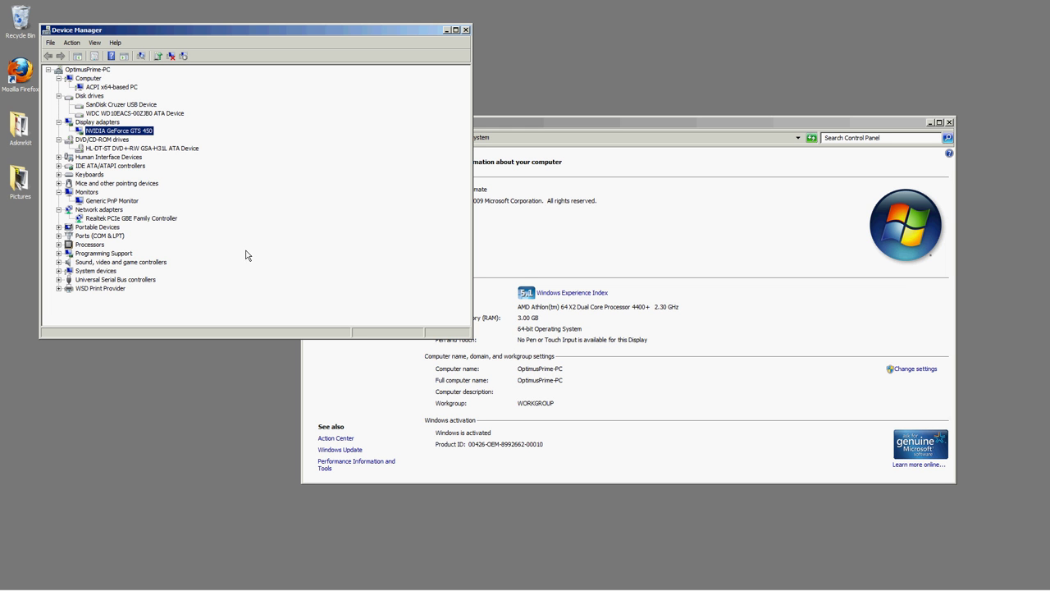
pyautogui.click(58, 78)
pyautogui.click(58, 87)
pyautogui.click(58, 113)
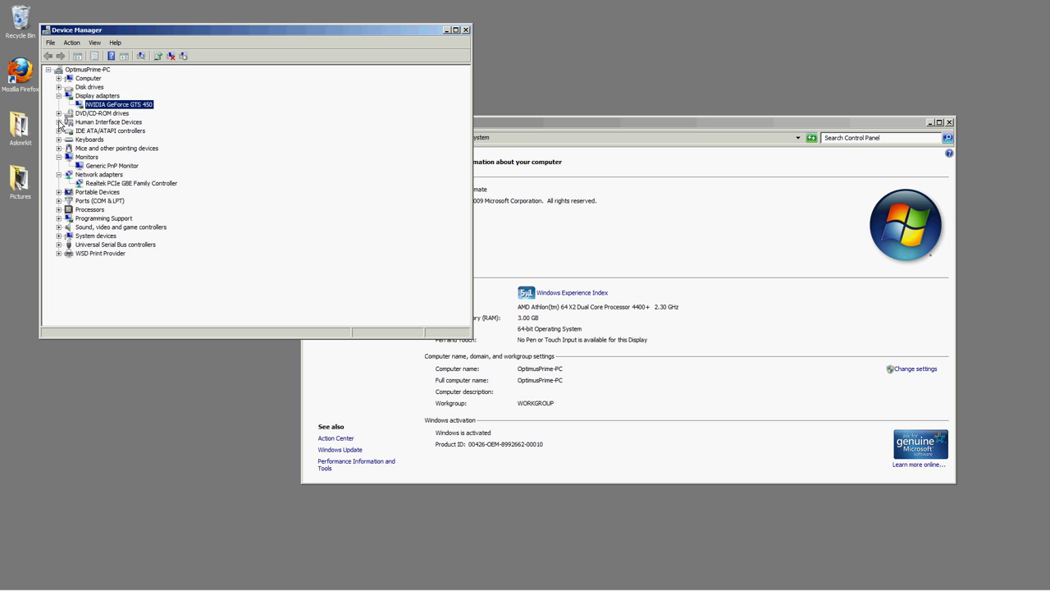
pyautogui.click(61, 96)
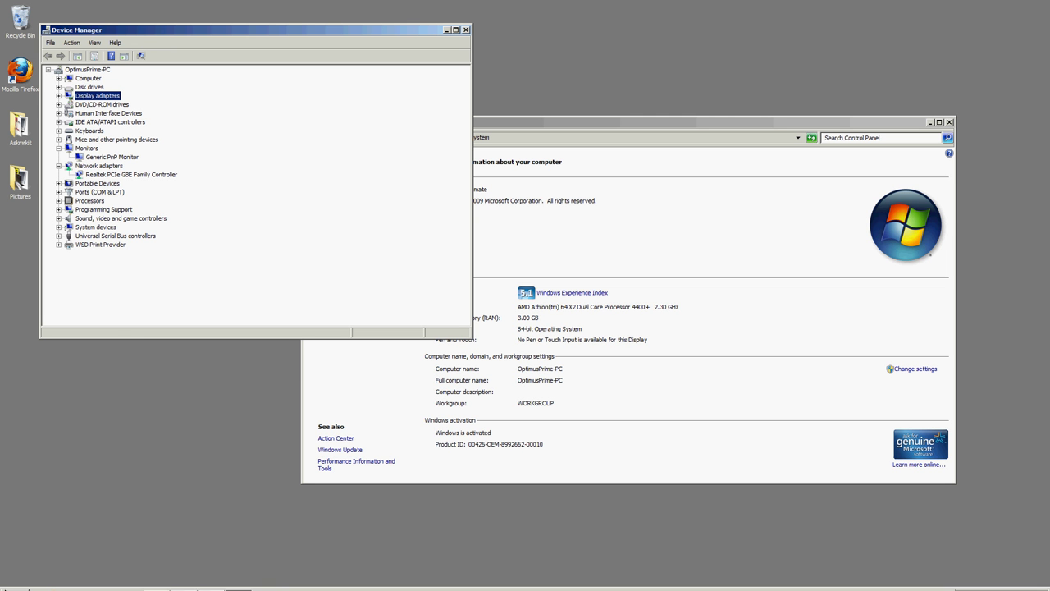
# Load dell.com in Firefox and maximize the browser window
pyautogui.moveTo(98, 584)
pyautogui.click(156, 579)
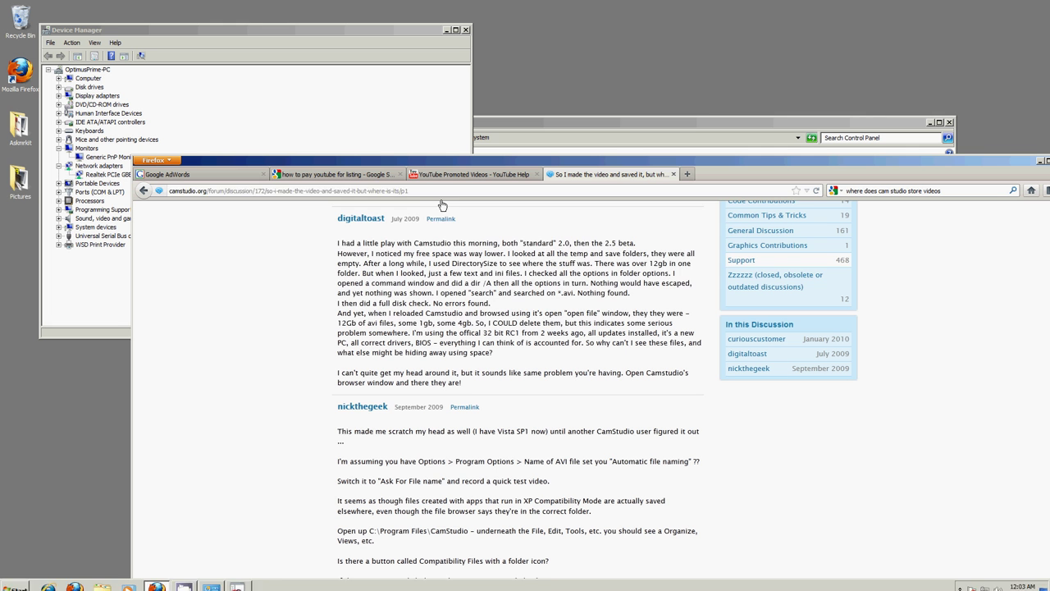
pyautogui.click(441, 191)
pyautogui.write('dell')
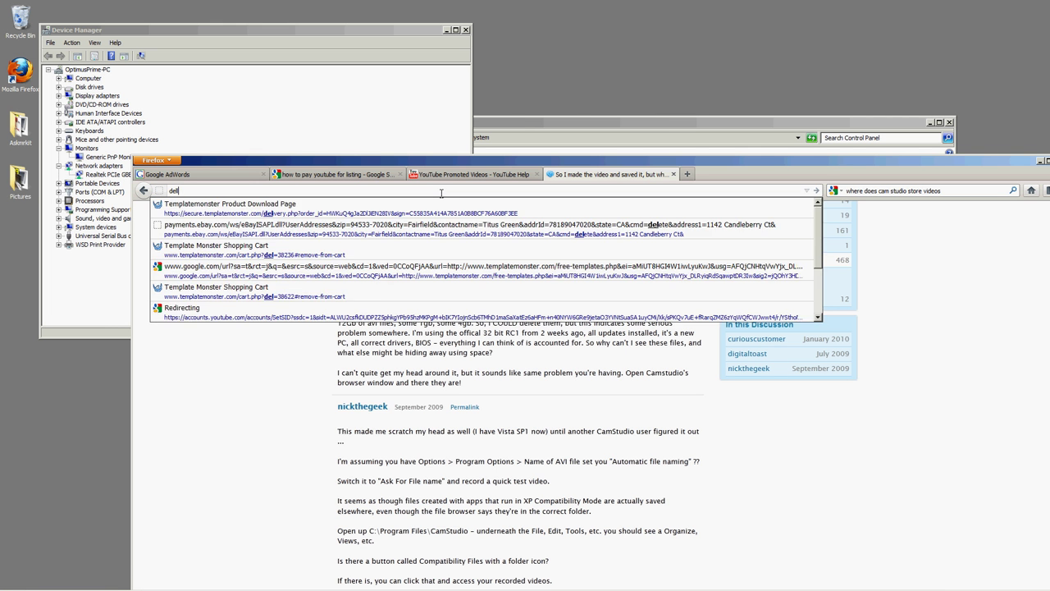
pyautogui.write('.com')
pyautogui.press('Return')
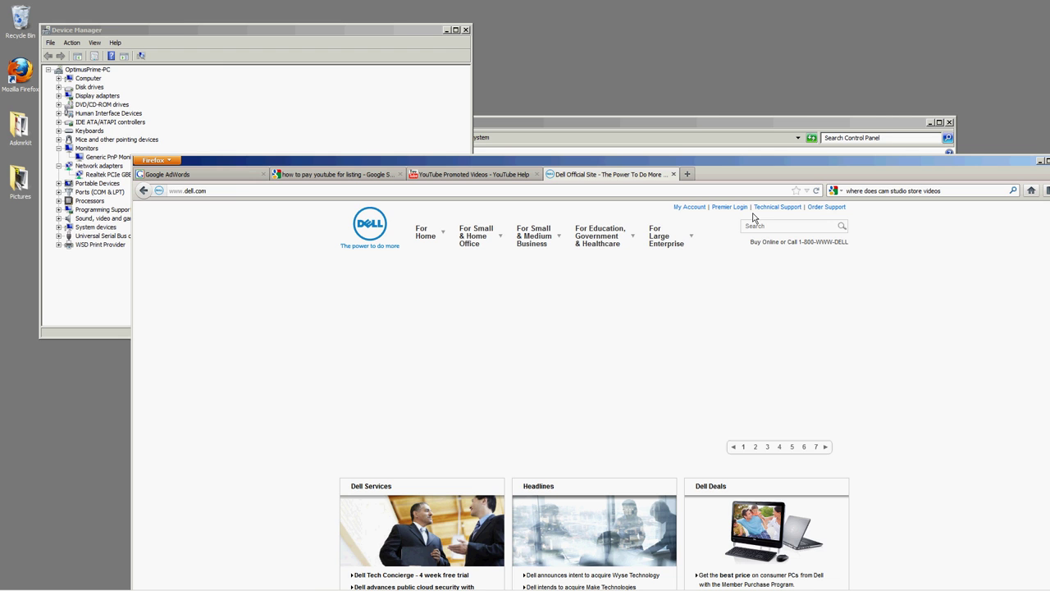
pyautogui.doubleClick(669, 160)
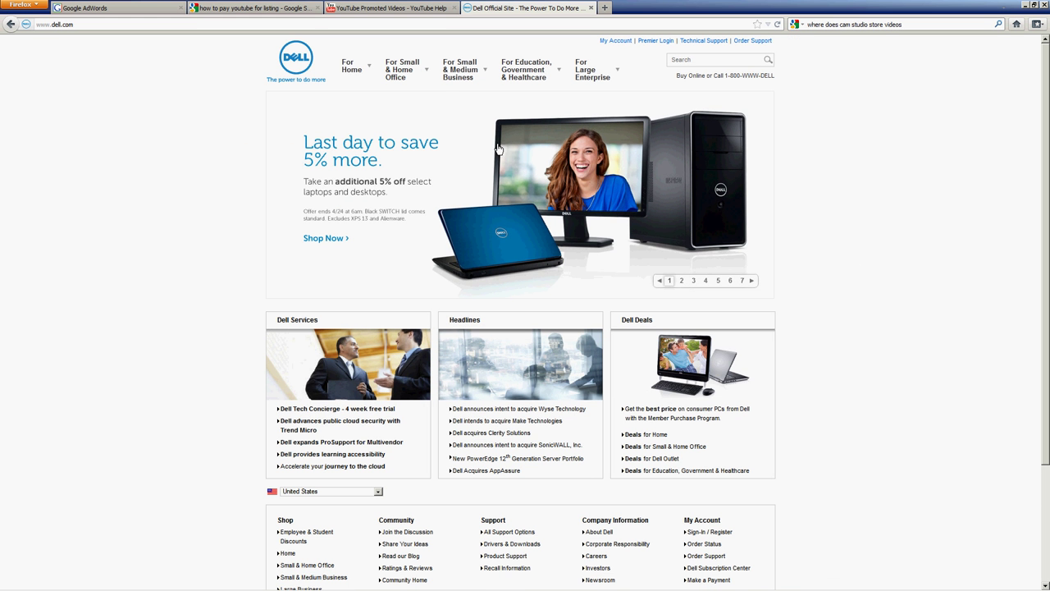
# Go to For Home, then Support & Services > Drivers & Downloads
pyautogui.moveTo(353, 71)
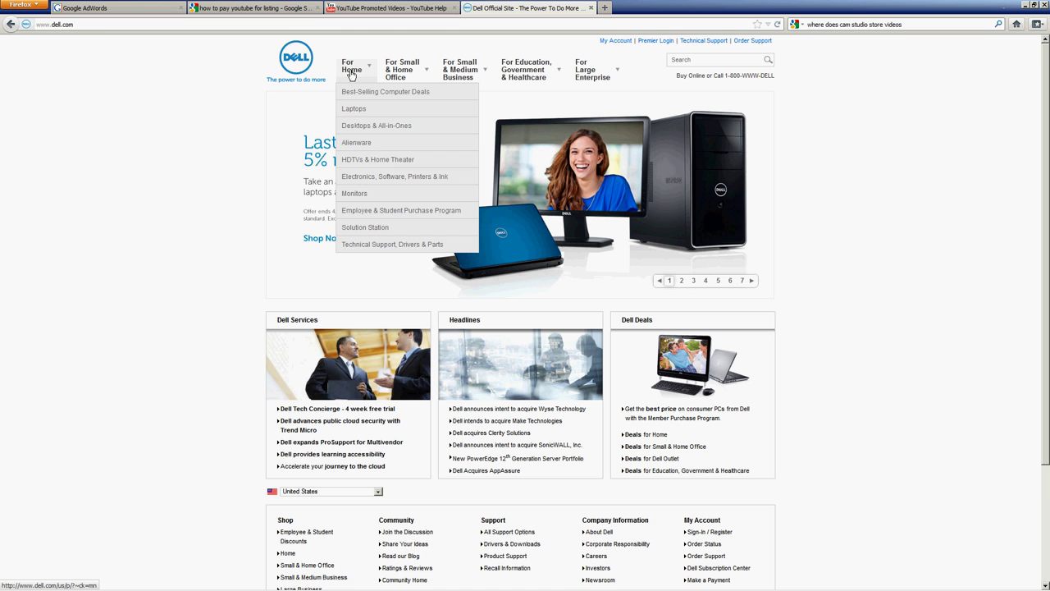
pyautogui.click(351, 72)
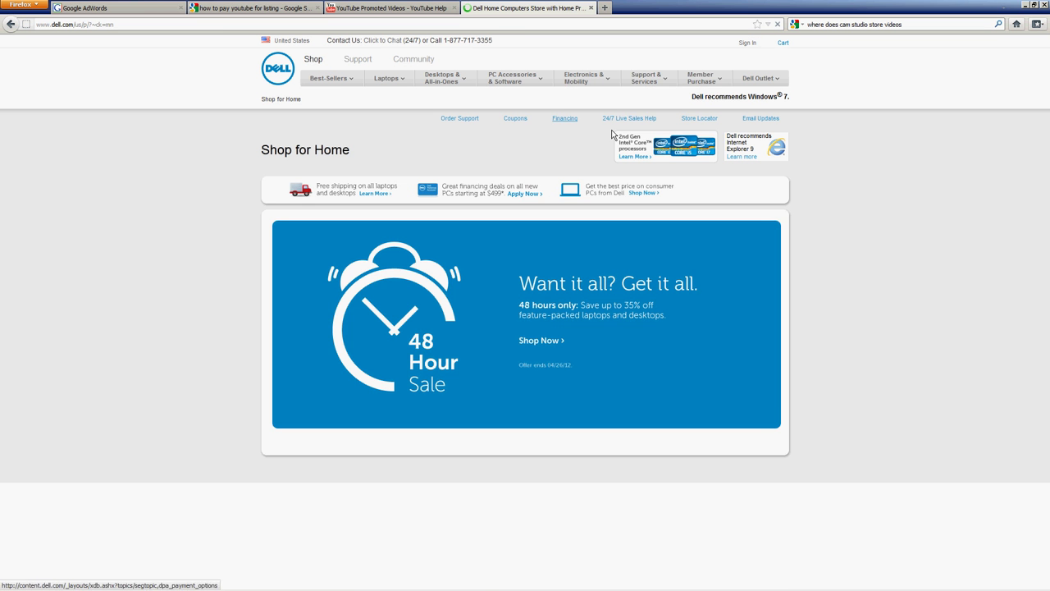
pyautogui.moveTo(643, 78)
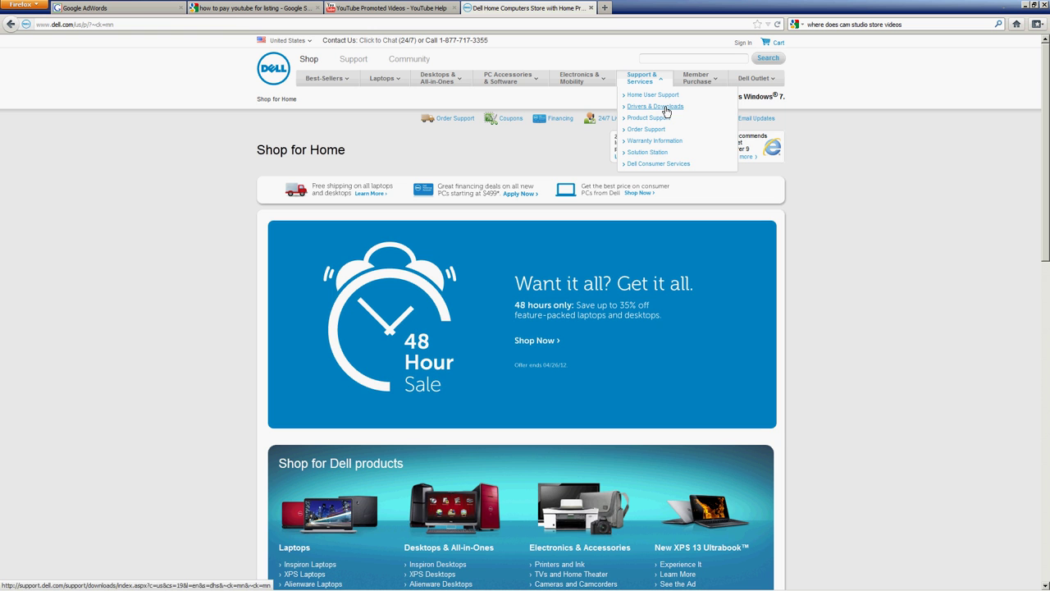
pyautogui.click(664, 107)
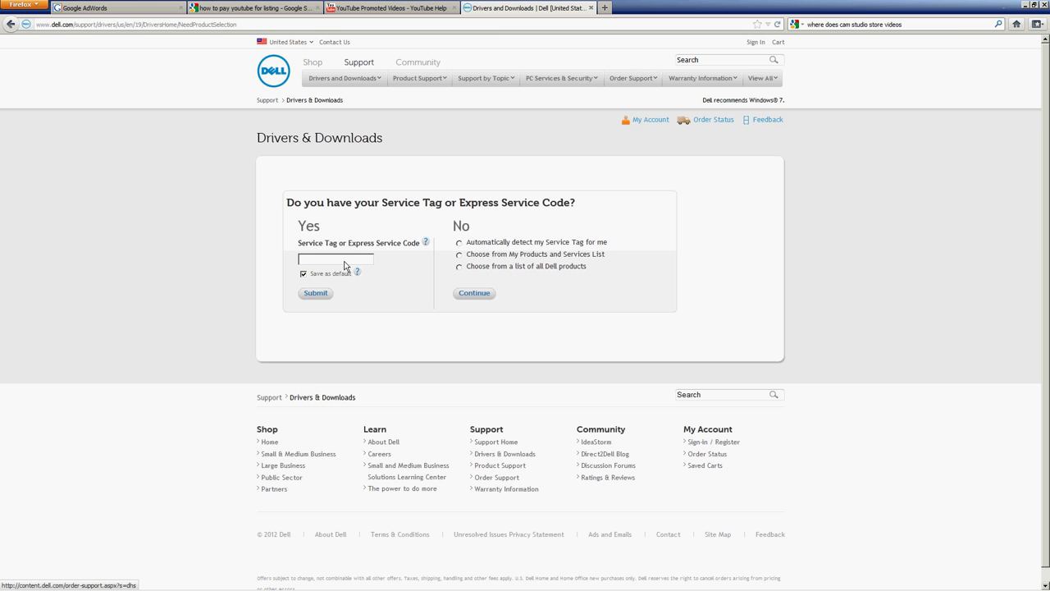
# Choose from Dell's product list: Desktops, Dimension, then Dimension 3000 to list its drivers
pyautogui.click(345, 259)
pyautogui.click(459, 267)
pyautogui.click(474, 293)
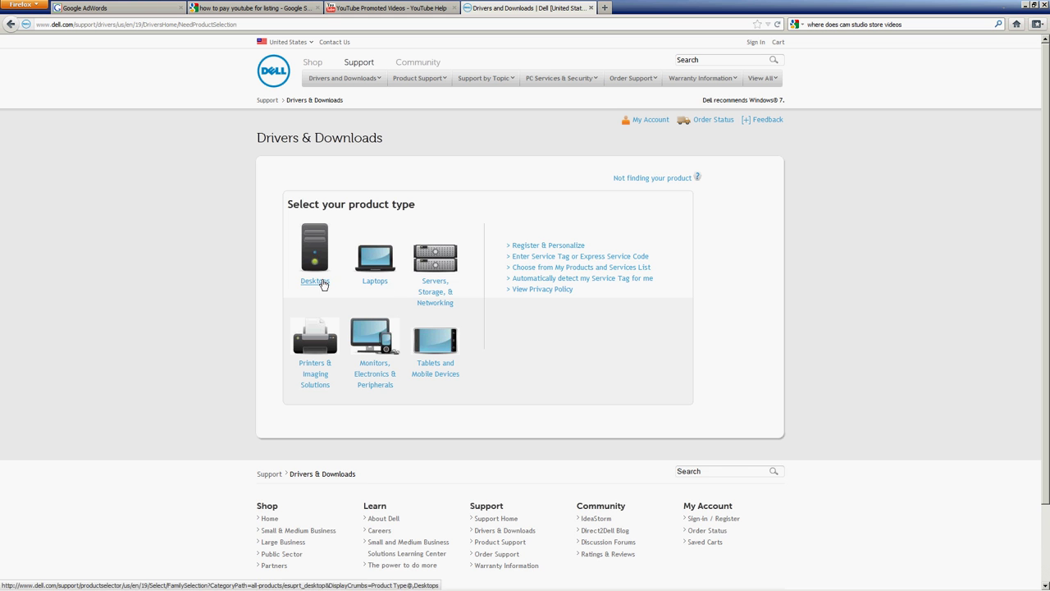
pyautogui.click(319, 282)
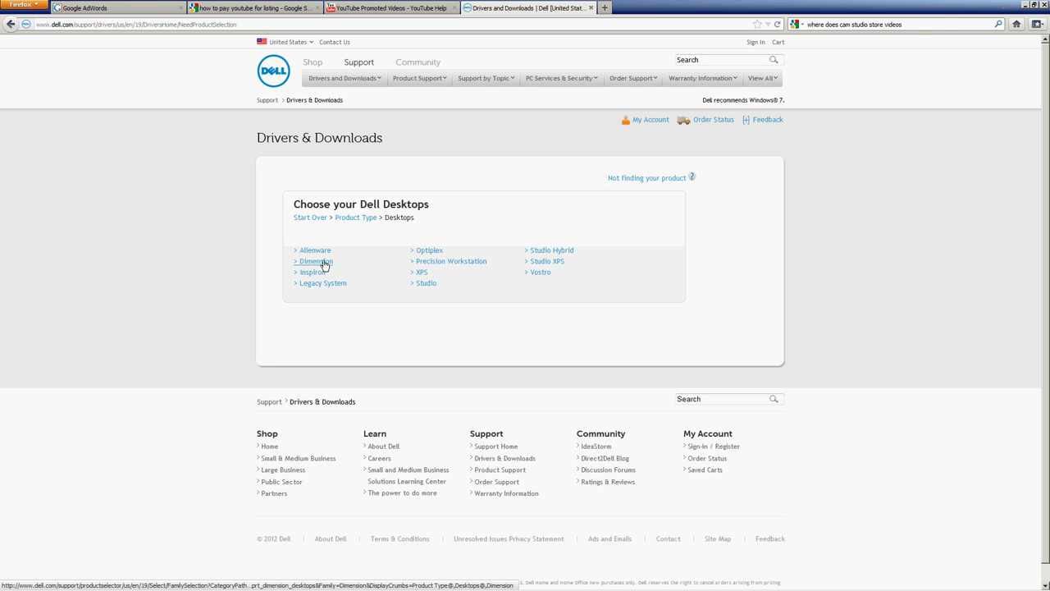
pyautogui.click(320, 263)
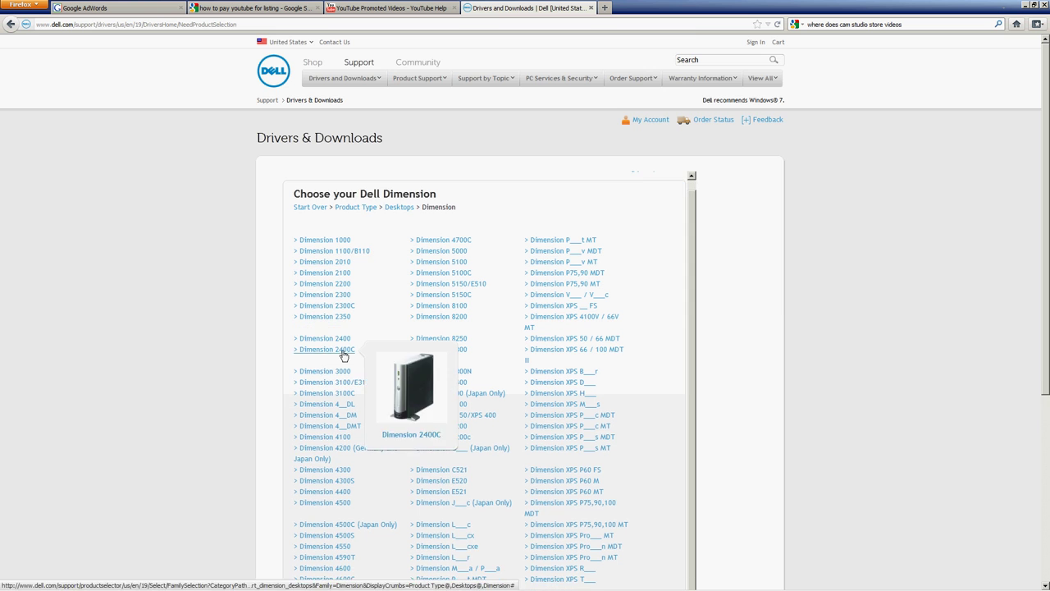
pyautogui.scroll(-3, 311, 353)
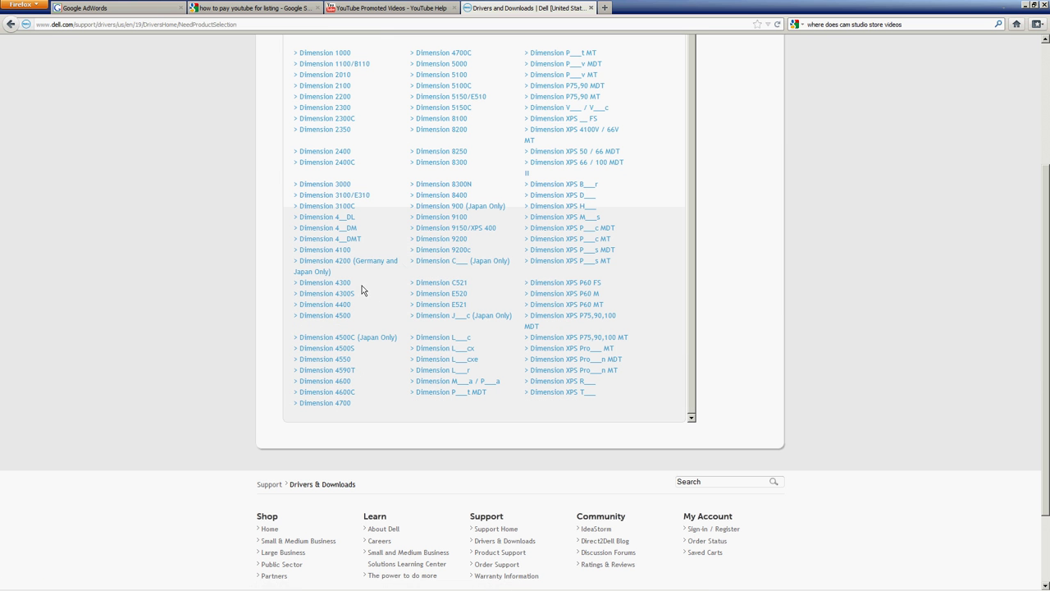
pyautogui.click(327, 185)
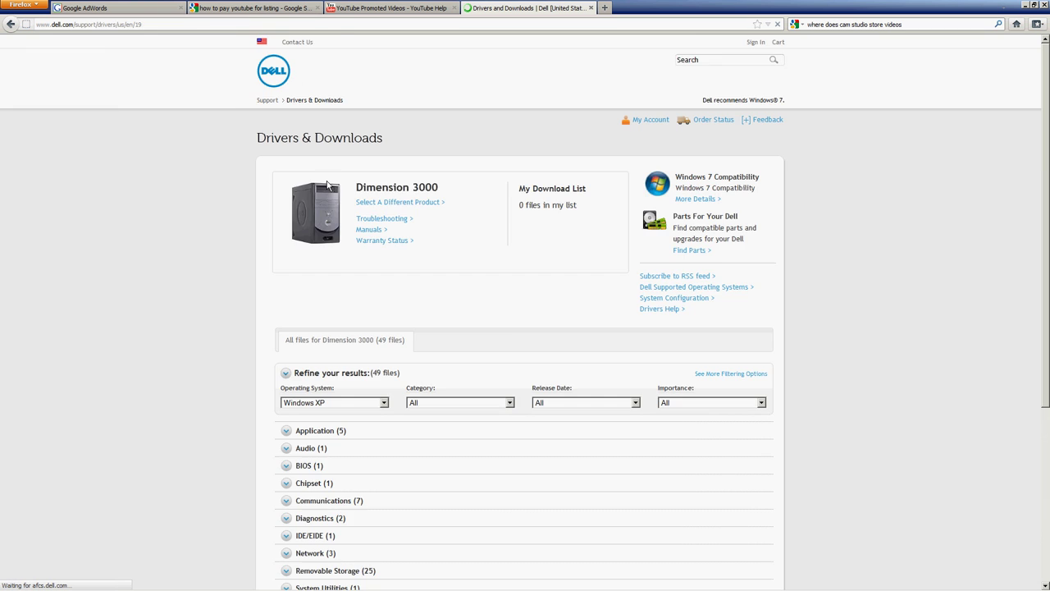
# Expand Video and save the first Intel driver, R106458.EXE, via Download Now
pyautogui.scroll(-3, 246, 259)
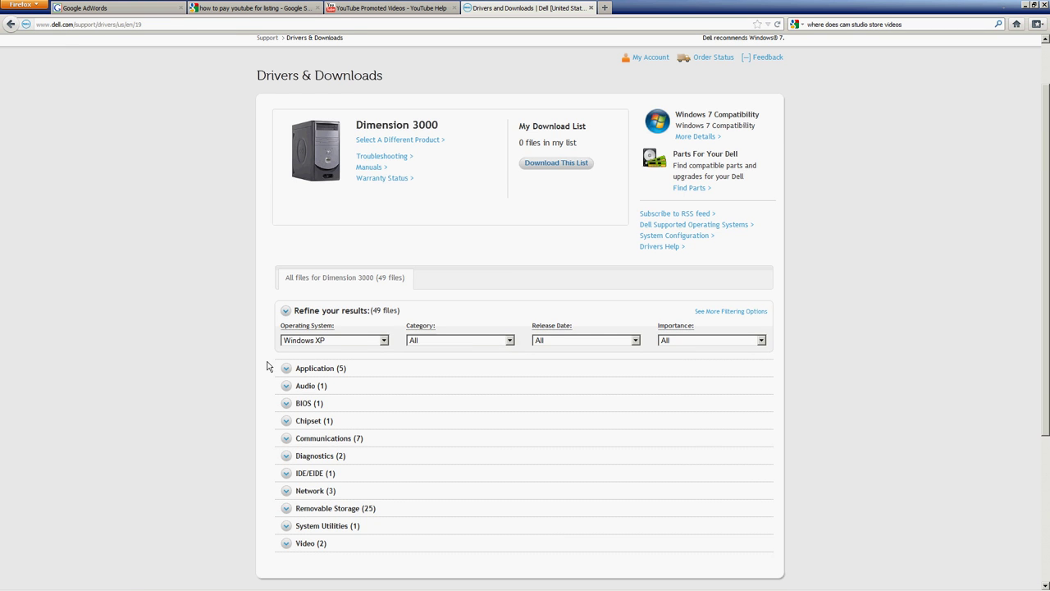
pyautogui.scroll(-3, 262, 369)
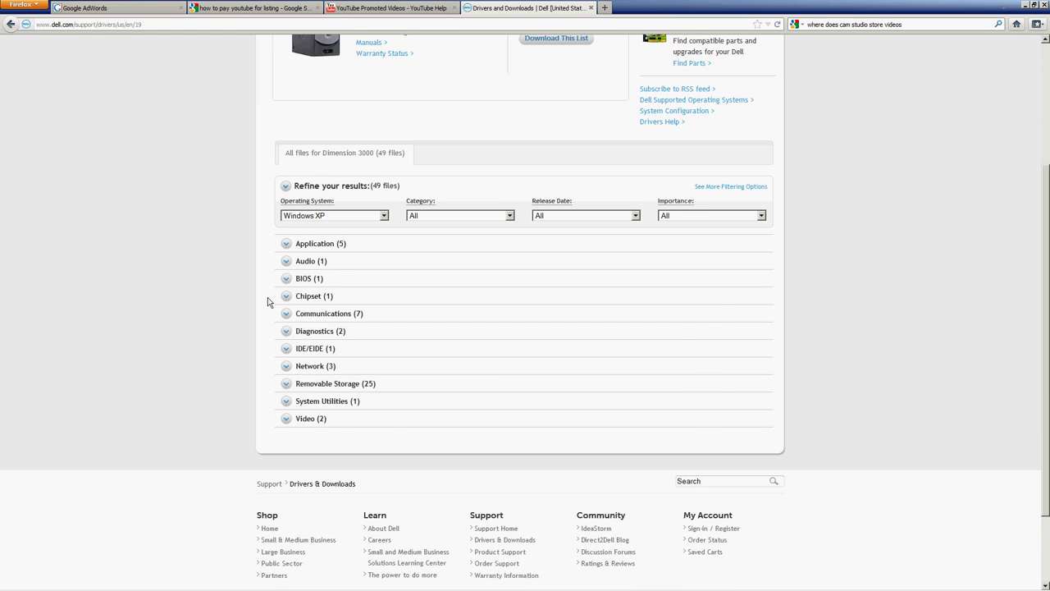
pyautogui.click(286, 419)
pyautogui.scroll(-5, 312, 361)
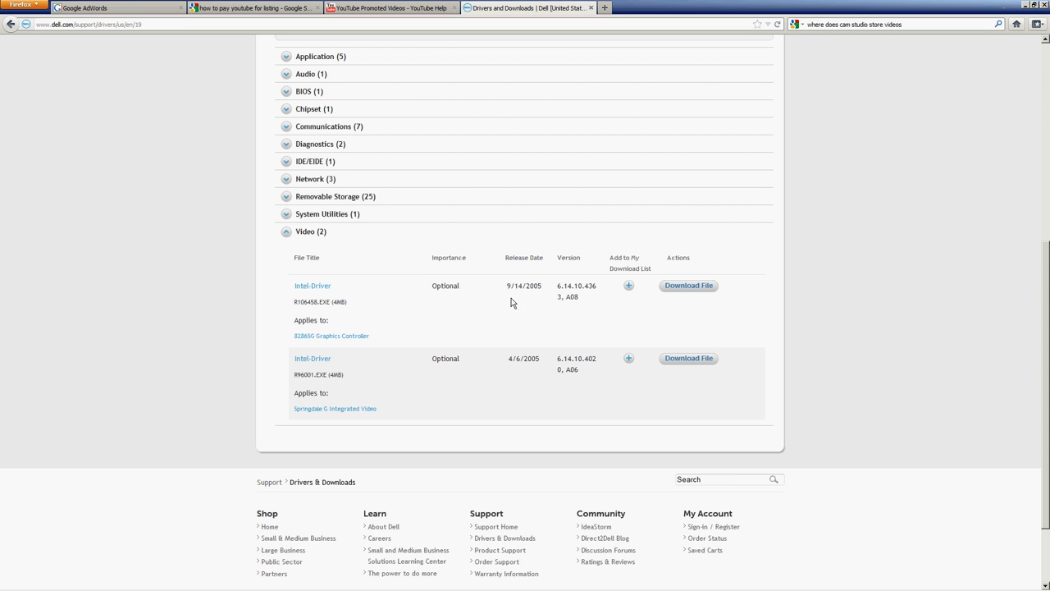
pyautogui.click(678, 287)
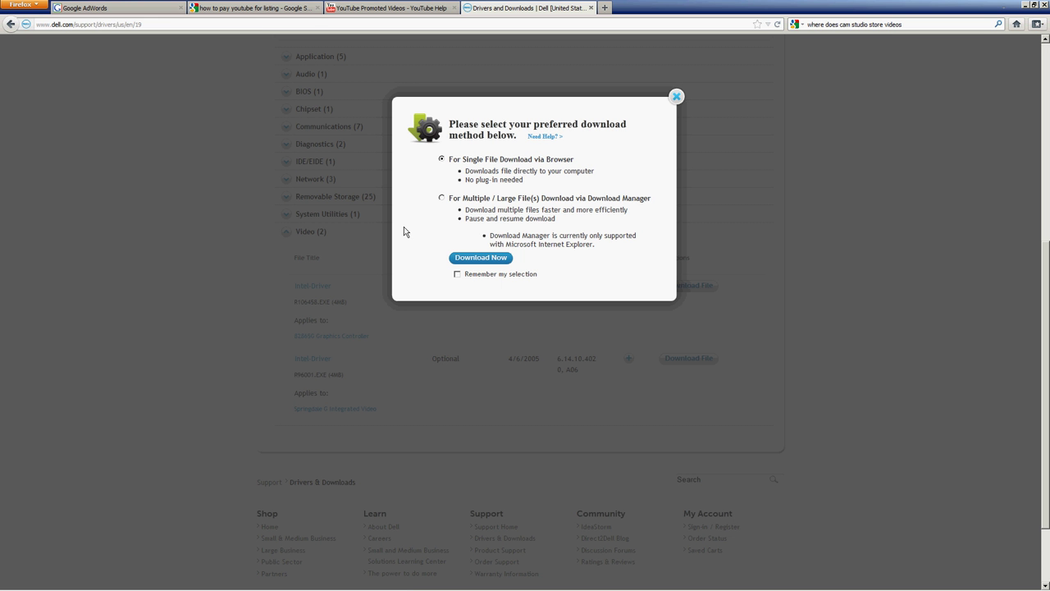
pyautogui.click(480, 257)
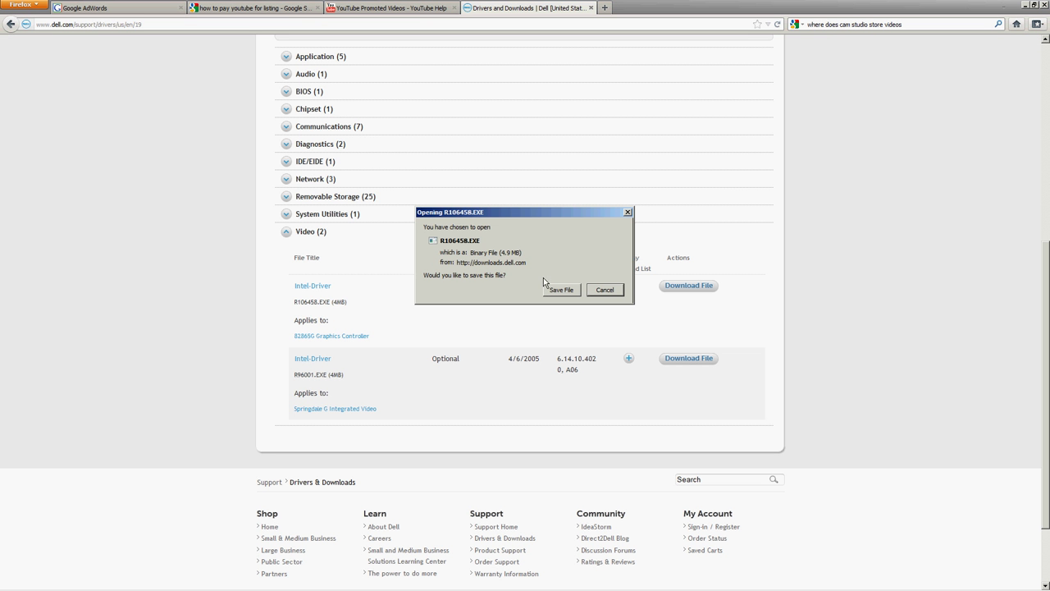
pyautogui.click(628, 214)
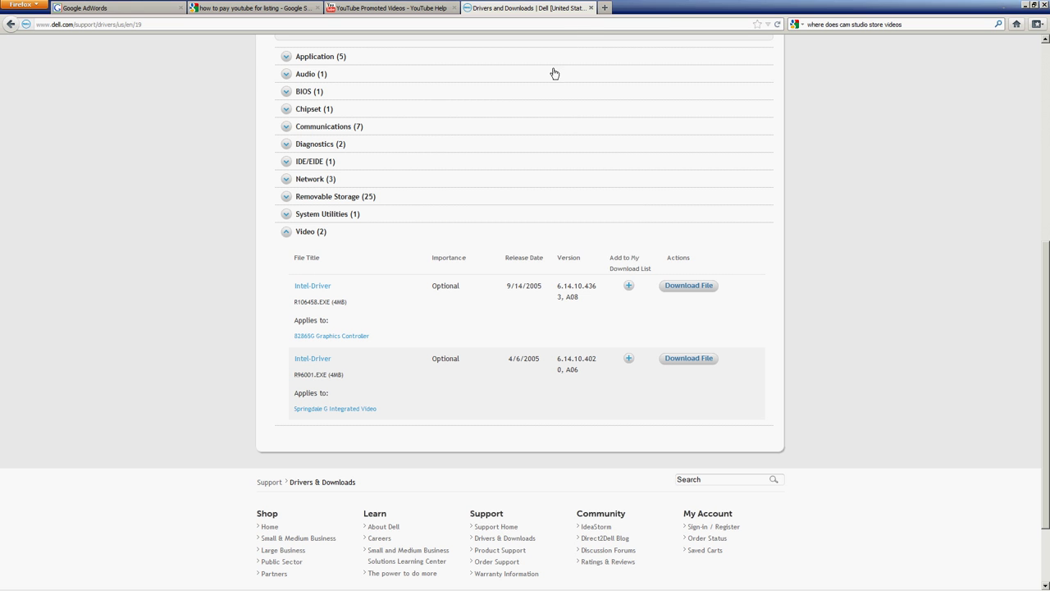
# Minimize Firefox, close Device Manager, and drag the System window to the top-left corner
pyautogui.click(1023, 7)
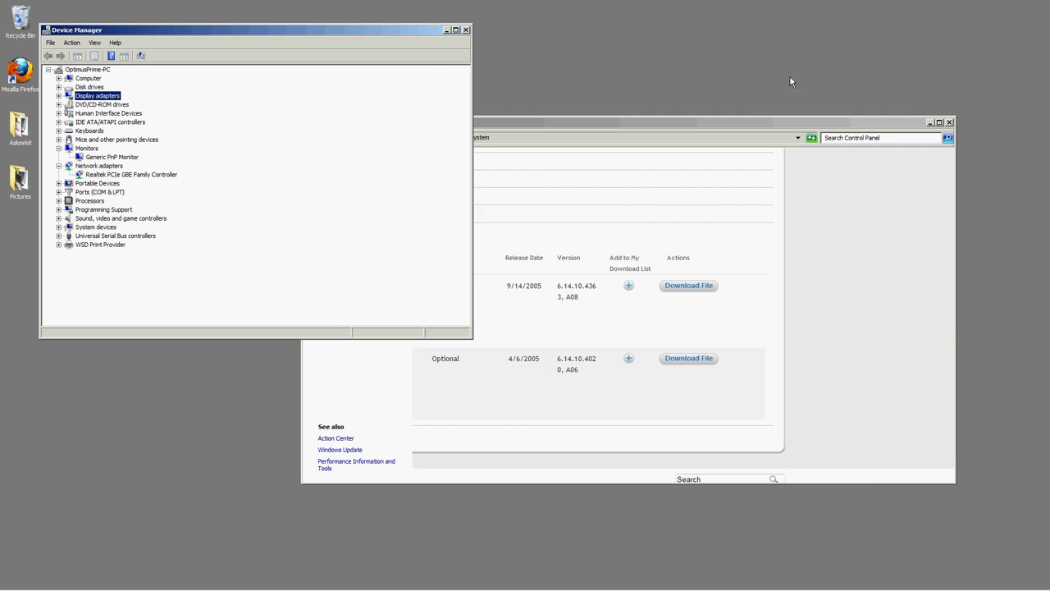
pyautogui.click(466, 30)
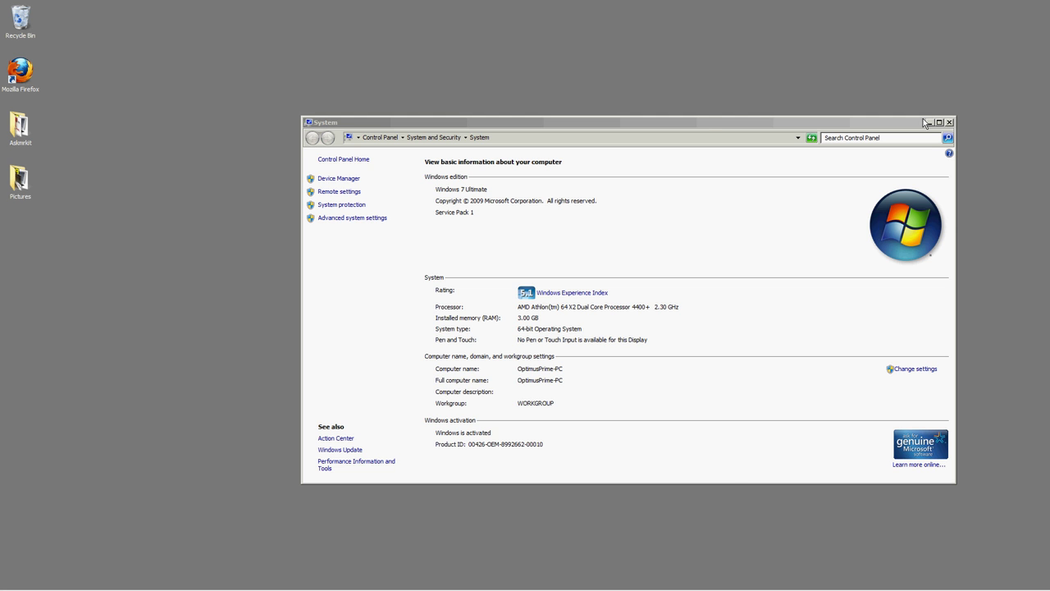
pyautogui.moveTo(701, 122); pyautogui.dragTo(398, 11)
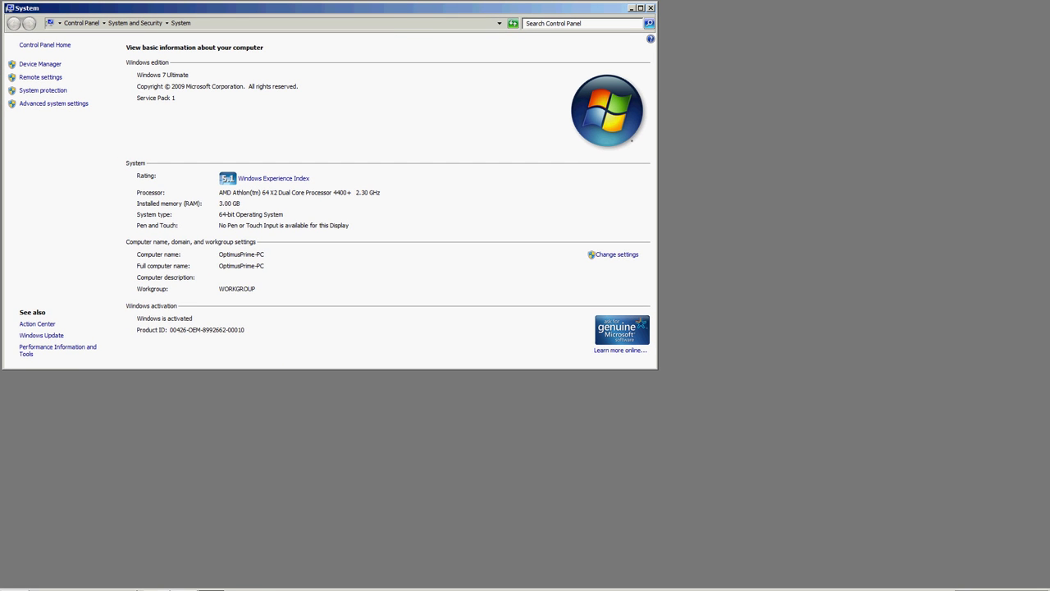